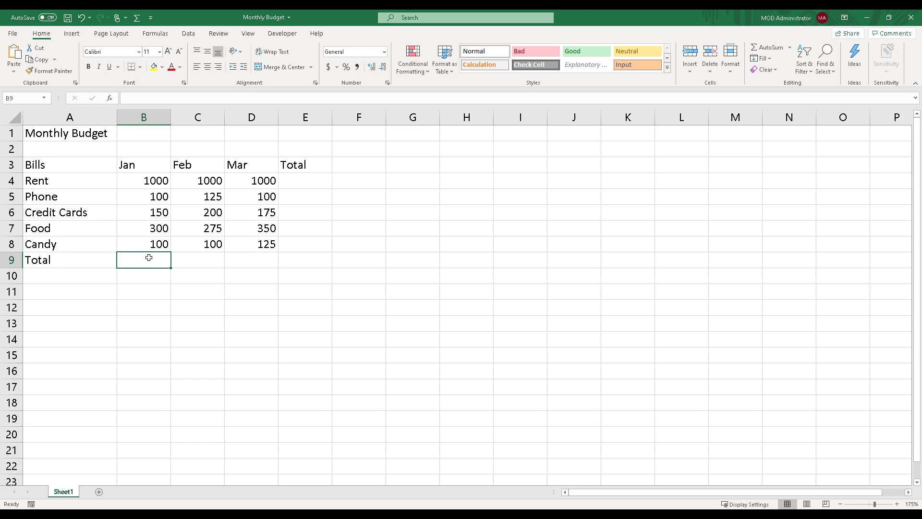
Step: Enter the formula =1000+100+150+300+100 in B9 to total the January bills with typed amounts
text(=)
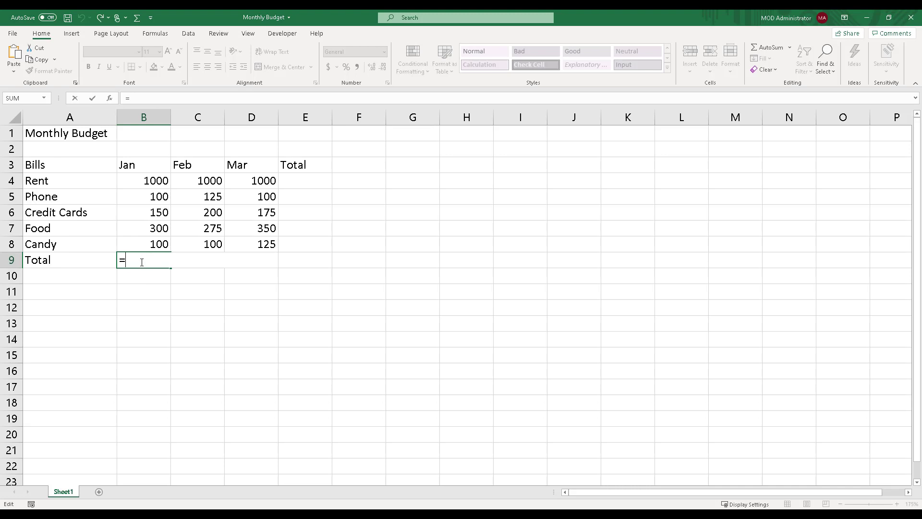
text(1000+100+150+300+100)
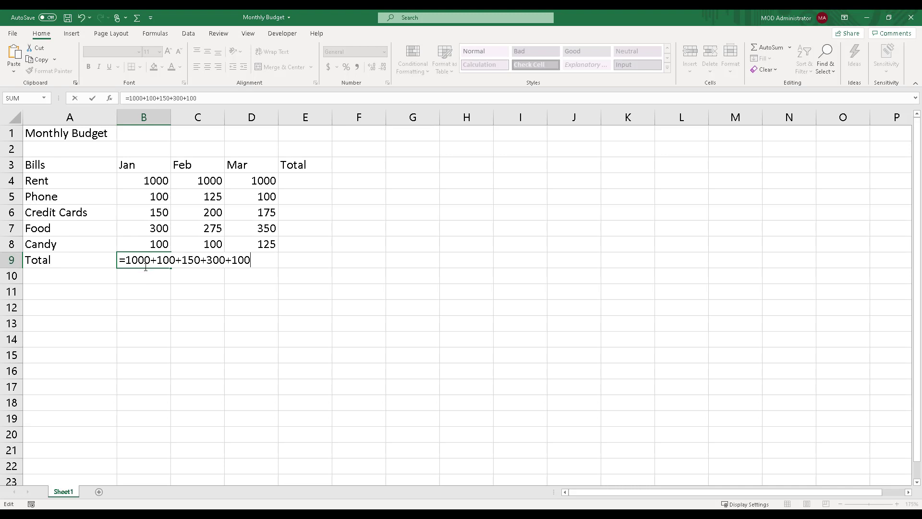
key(Return)
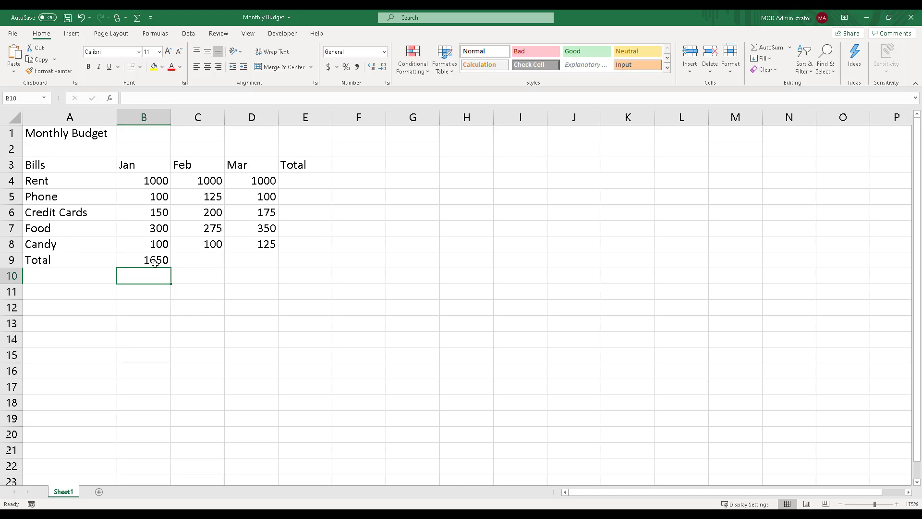
Step: Set the January Phone amount in B5 to 125
click(163, 196)
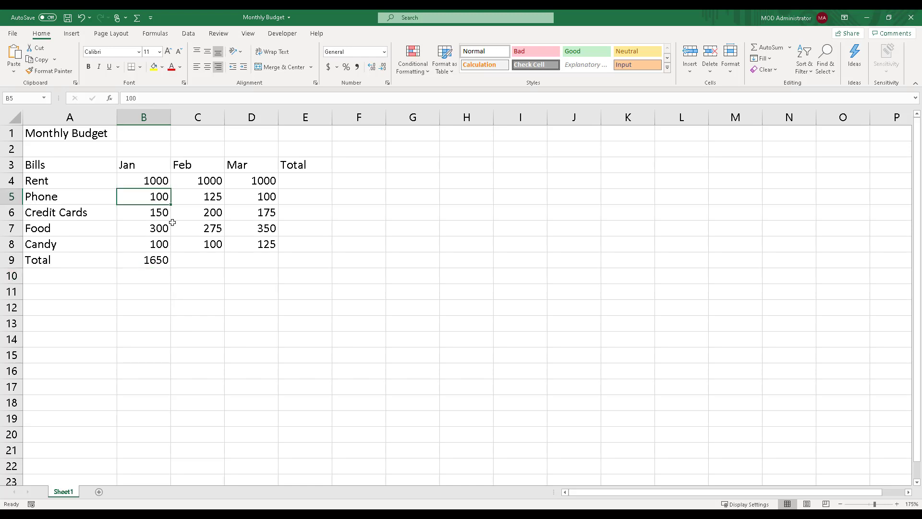
text(125)
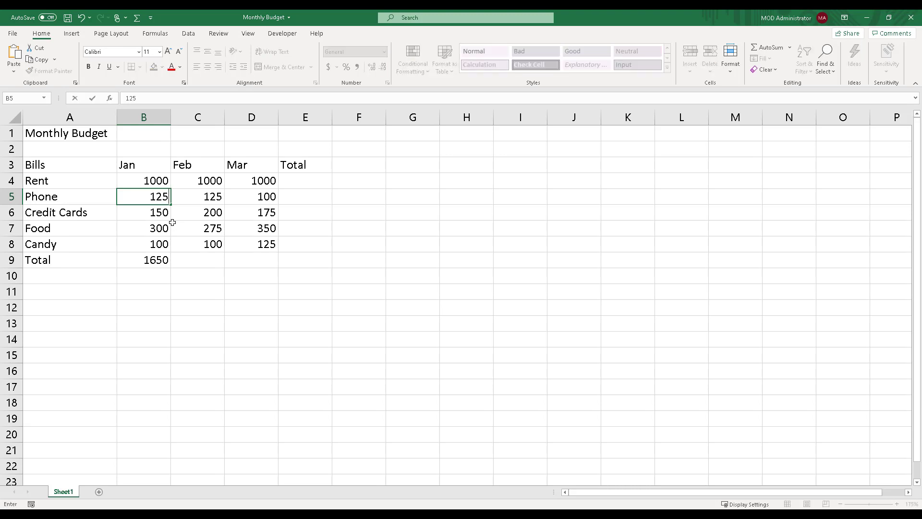
key(Return)
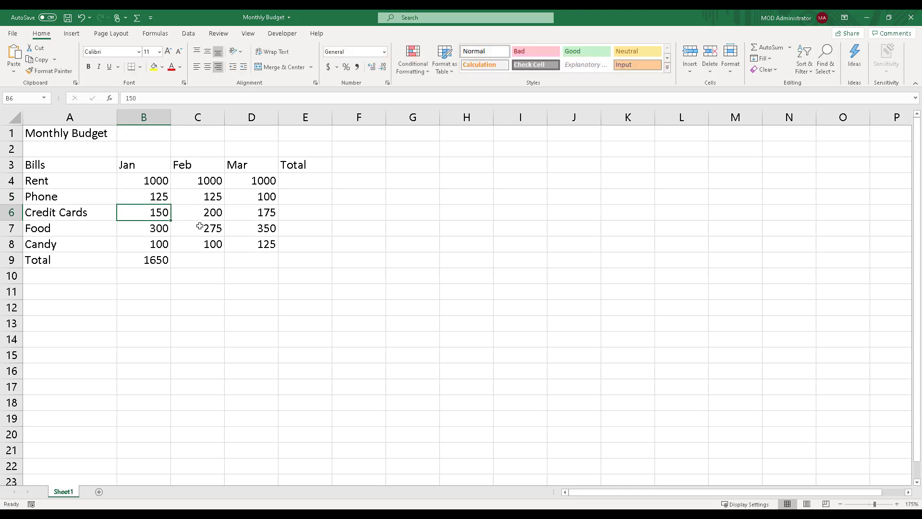
Step: Edit the January total formula in B9 so its second amount, for Phone, is 125
click(158, 261)
double_click(158, 260)
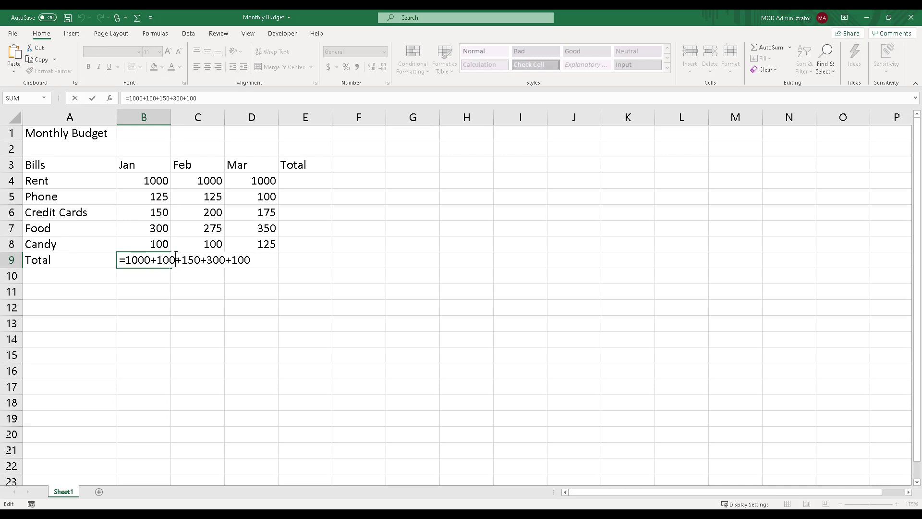
key(BackSpace)
key(BackSpace)
text(25)
key(Return)
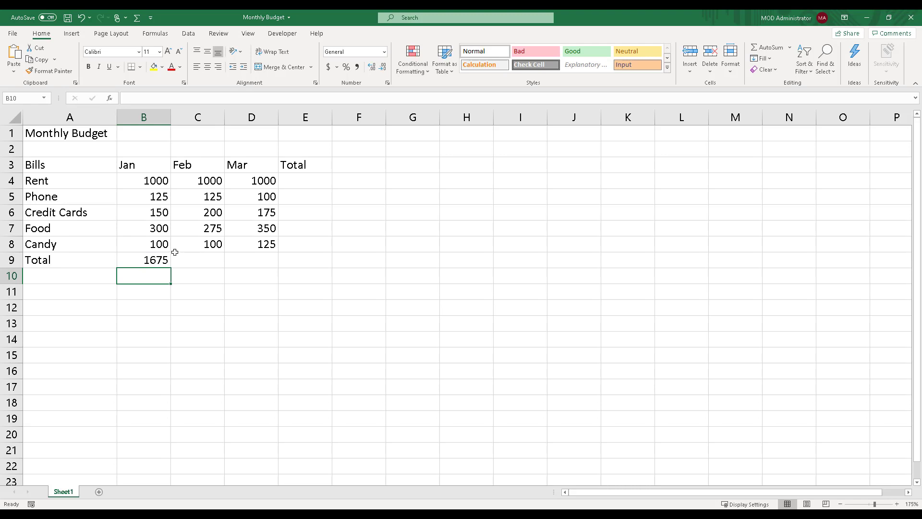
Step: Set the January Phone amount in B5 back to 100
click(163, 198)
text(100)
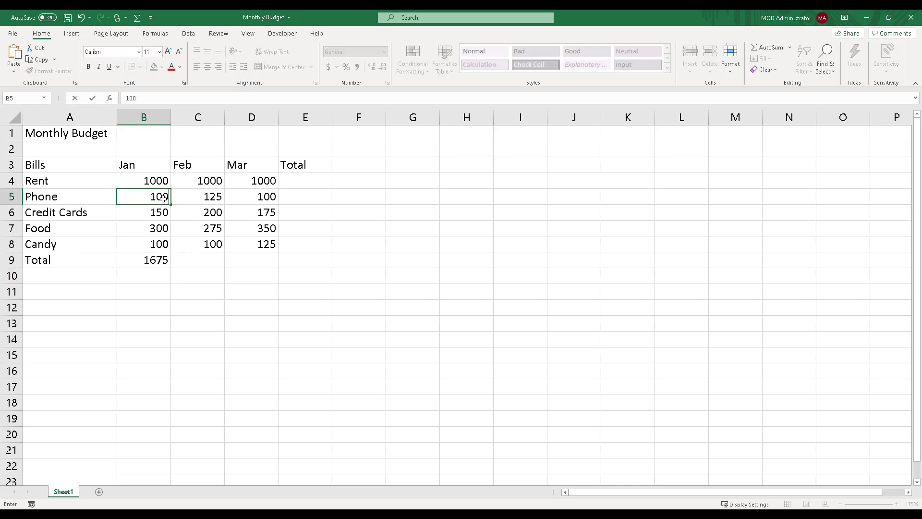
key(Return)
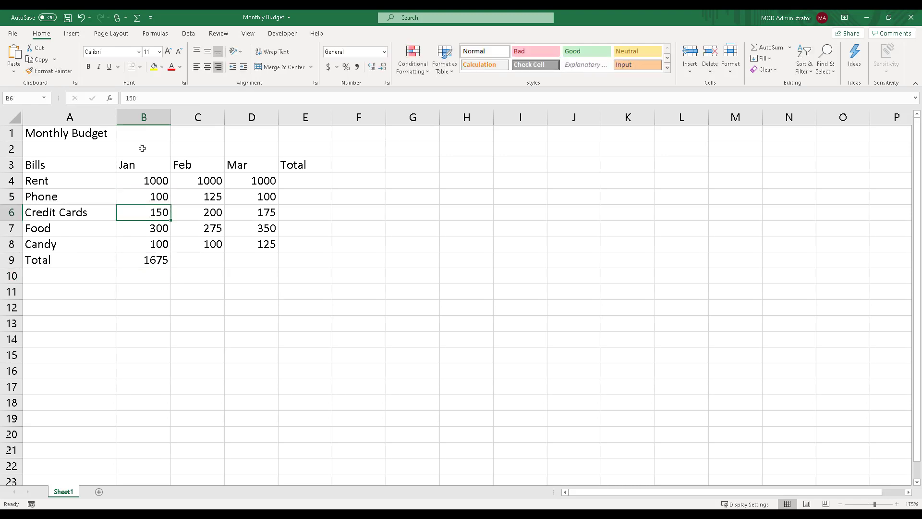
Step: Check the typed-amount formula in B9 and clear it from the cell
click(161, 263)
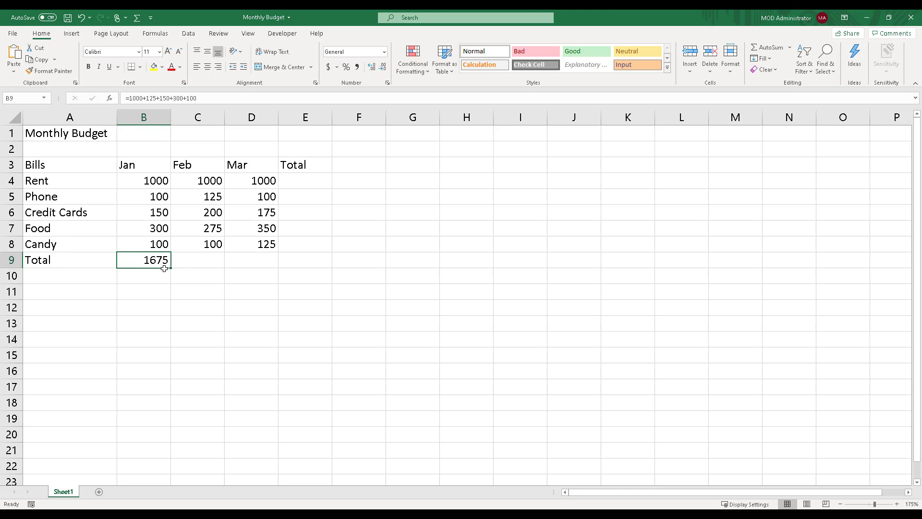
double_click(164, 260)
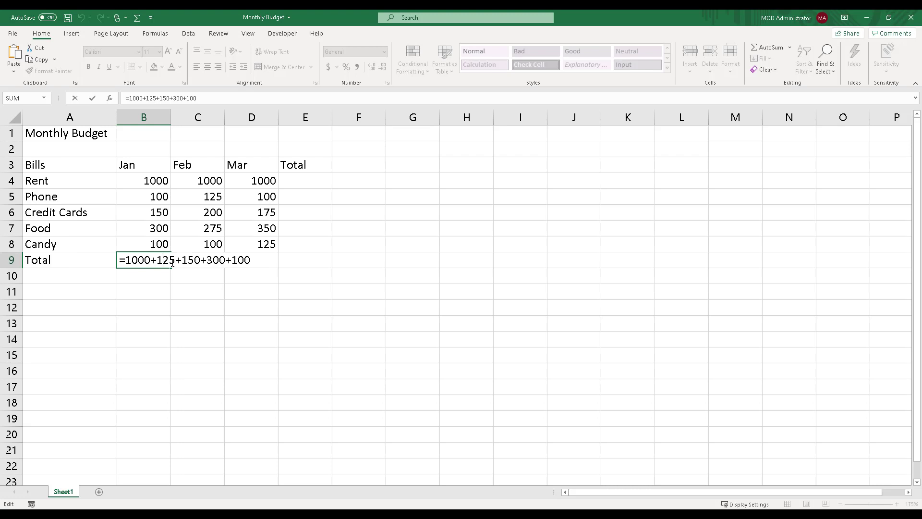
key(Return)
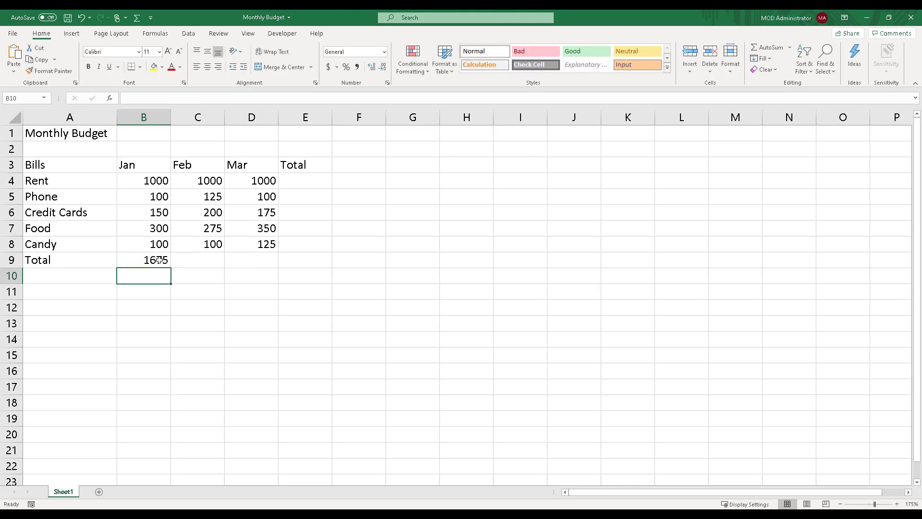
click(159, 260)
key(Delete)
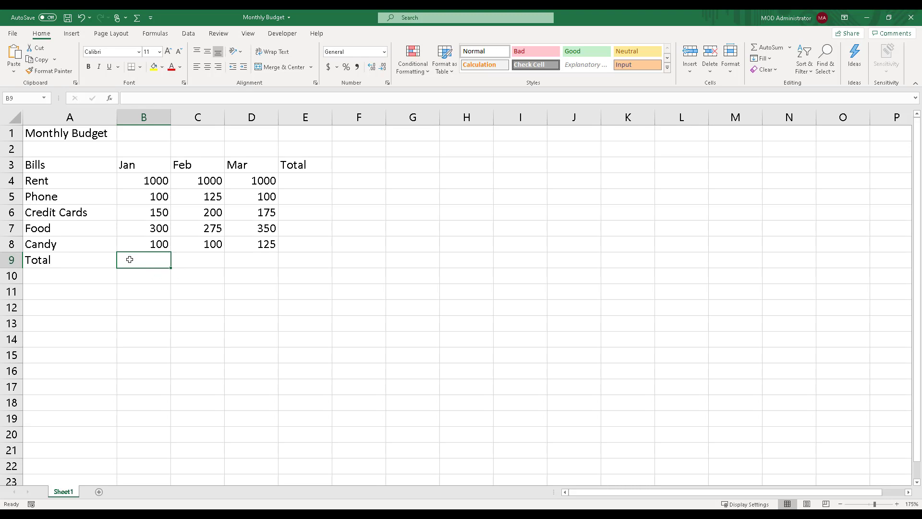
Step: Enter the cell-reference formula =B4+B5+B6+B7 in B9 for the January total
text(=)
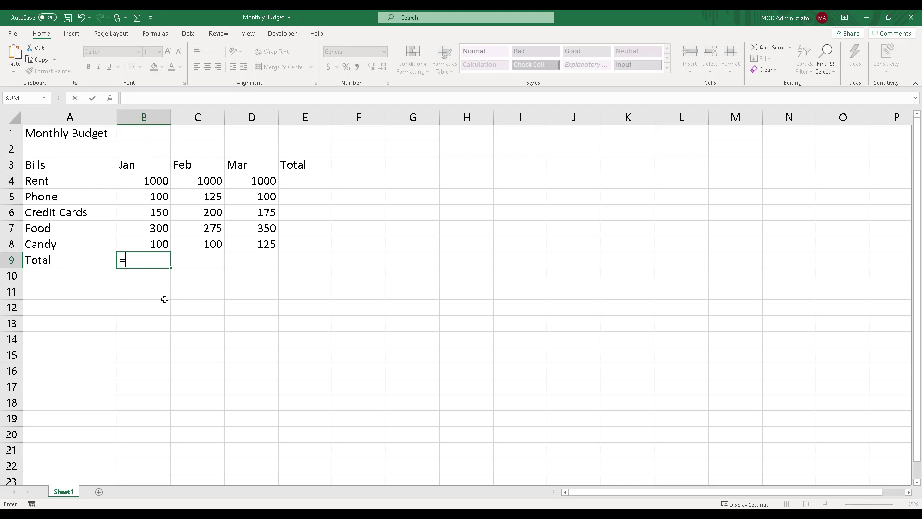
text(B4)
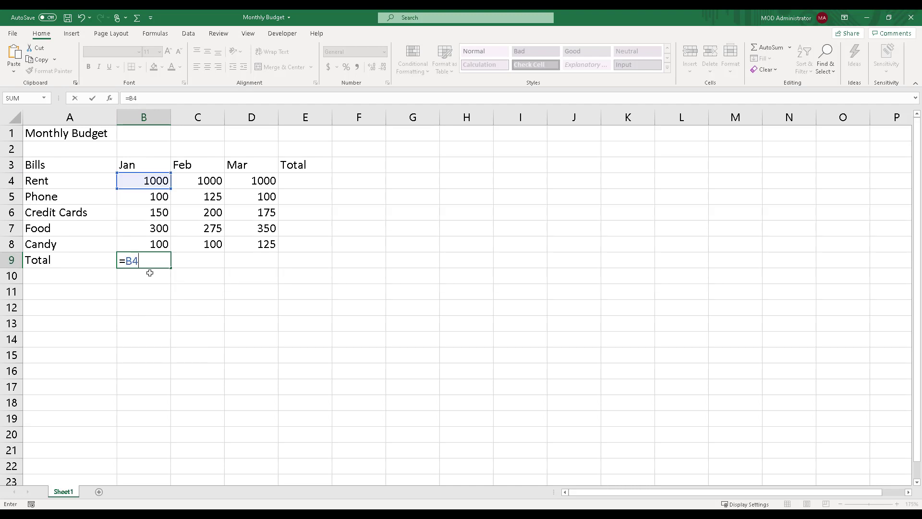
text(+B5)
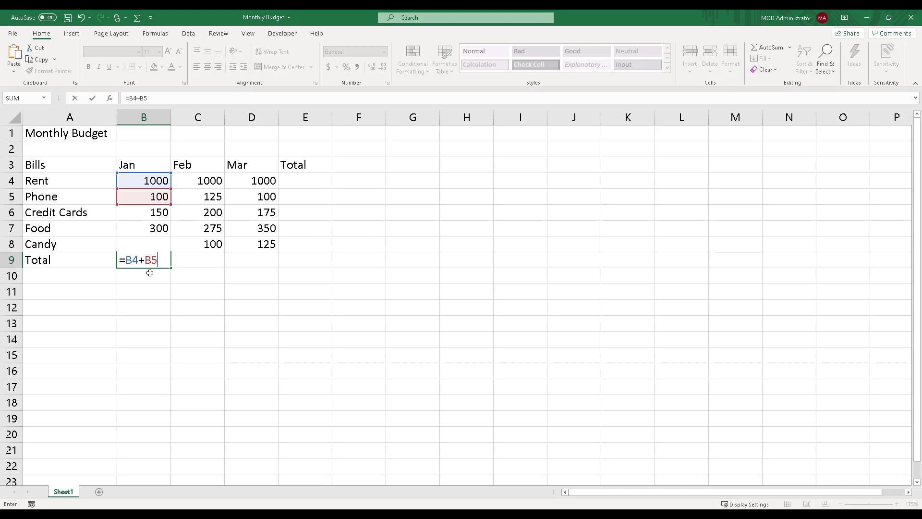
text(+B6)
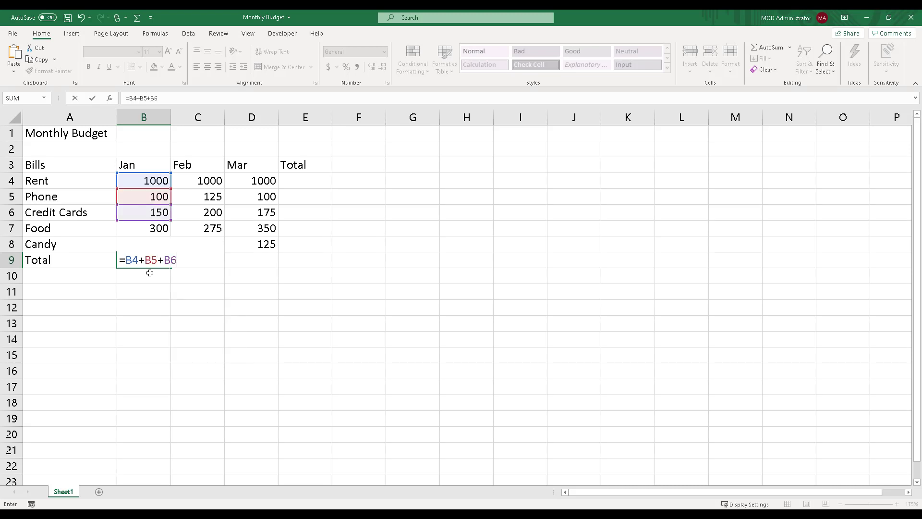
text(+)
text(B&)
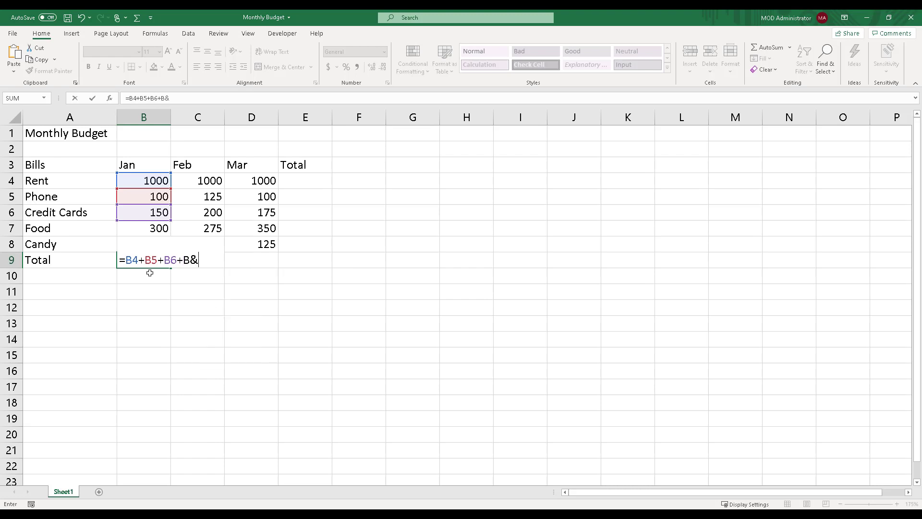
key(BackSpace)
text(7)
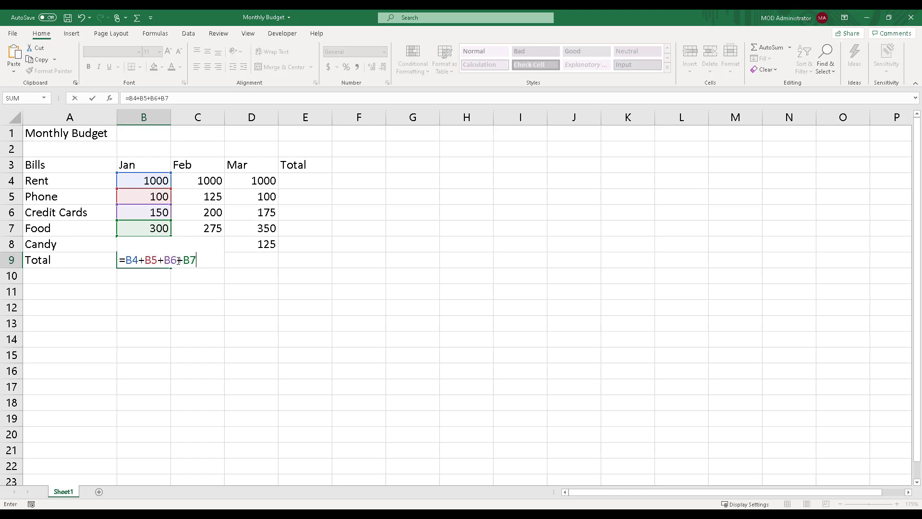
key(Return)
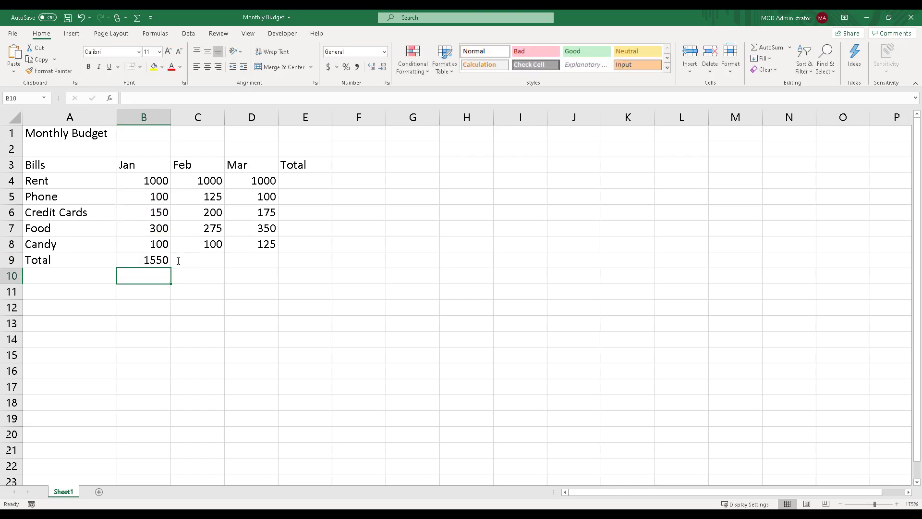
Step: Add +B8 to the end of the January total formula in B9 to include Candy
click(159, 262)
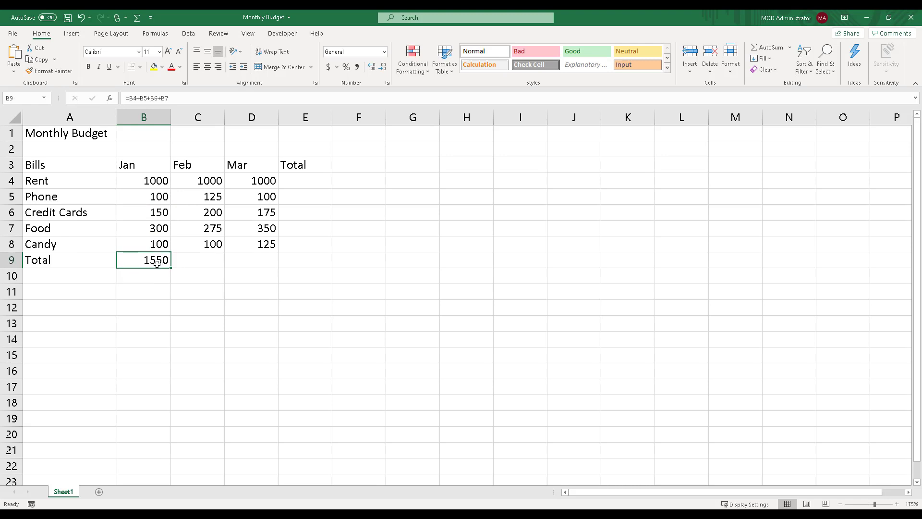
double_click(159, 262)
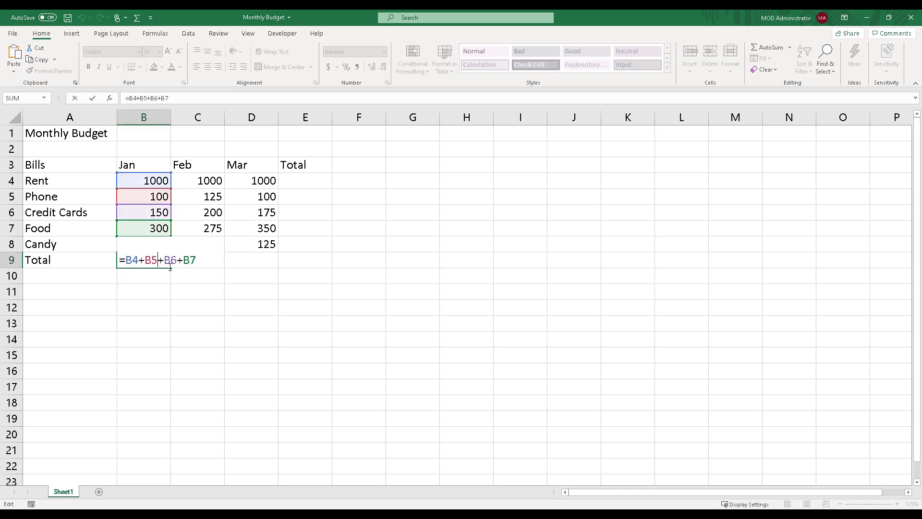
click(197, 266)
text(+B8)
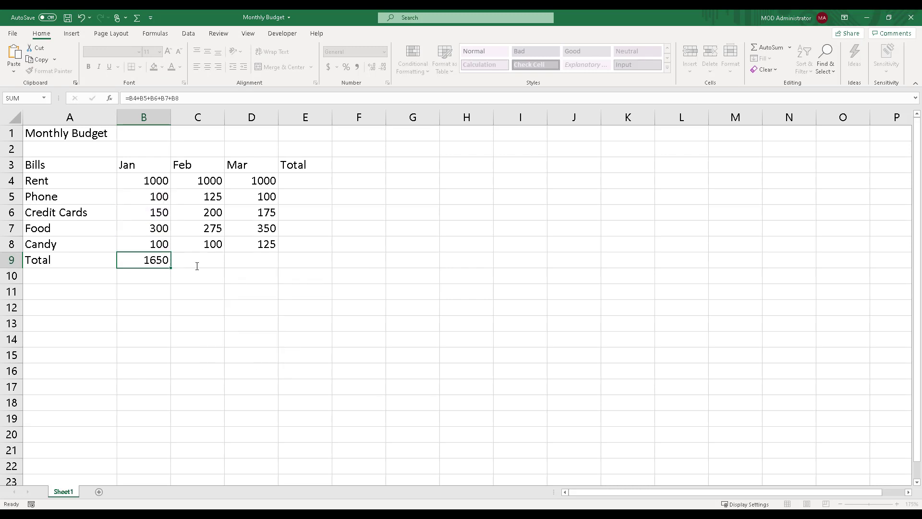
key(Return)
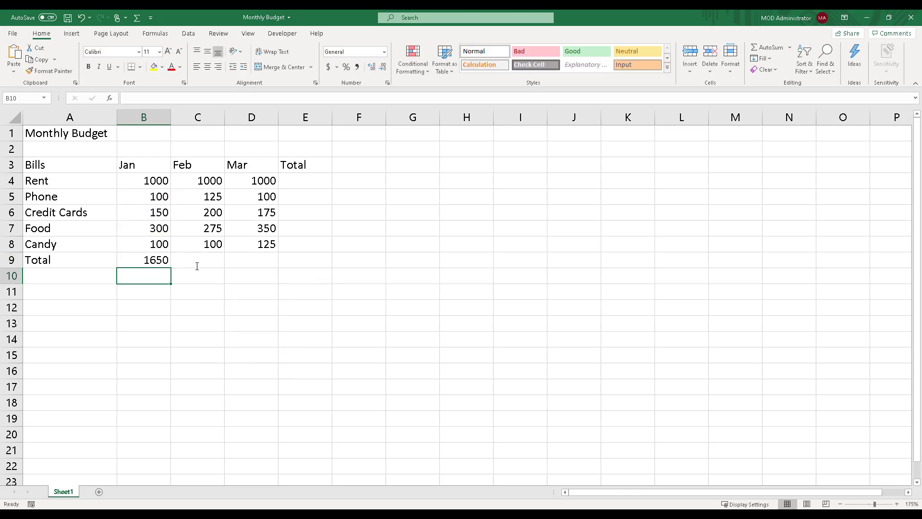
Step: Change the January Phone amount in B5 to 125 and check the total in B9
click(158, 260)
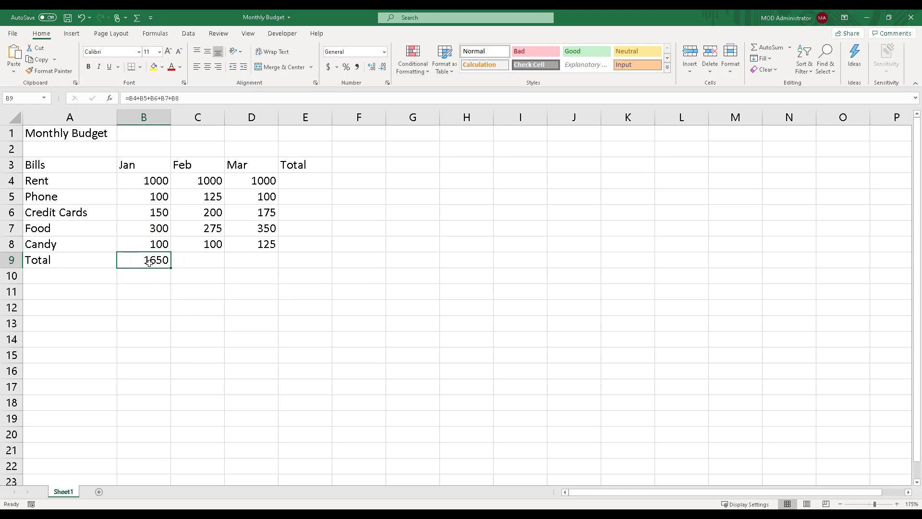
click(157, 200)
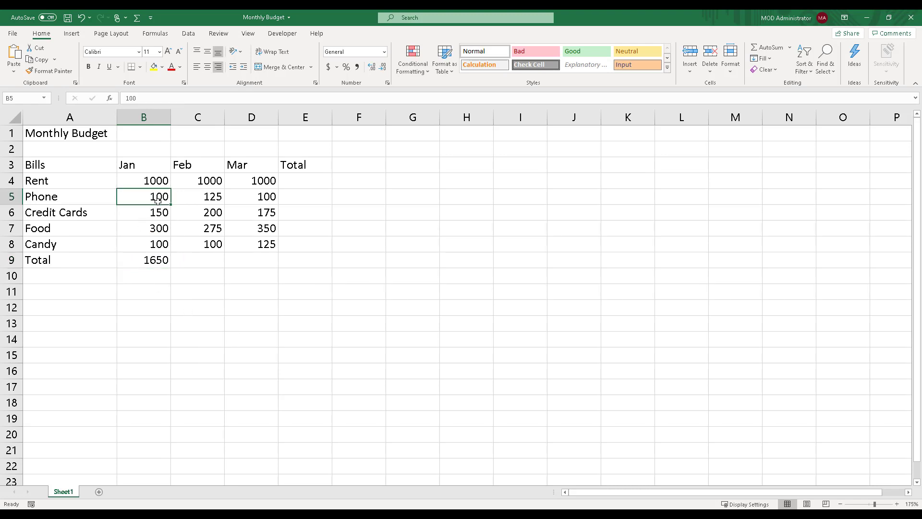
text(125)
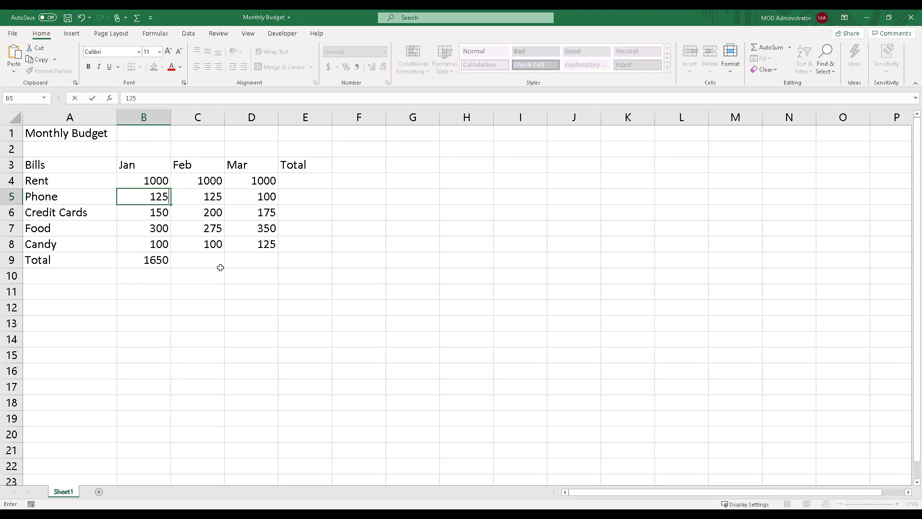
key(Return)
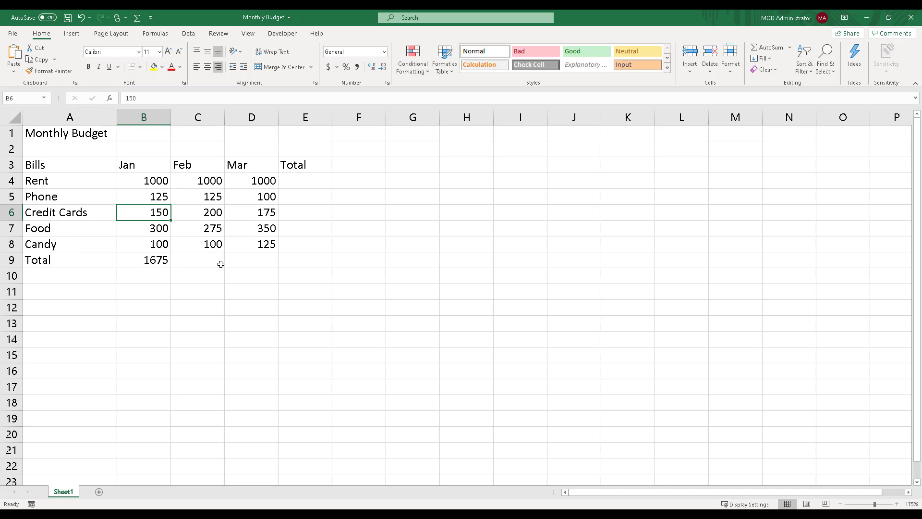
click(158, 260)
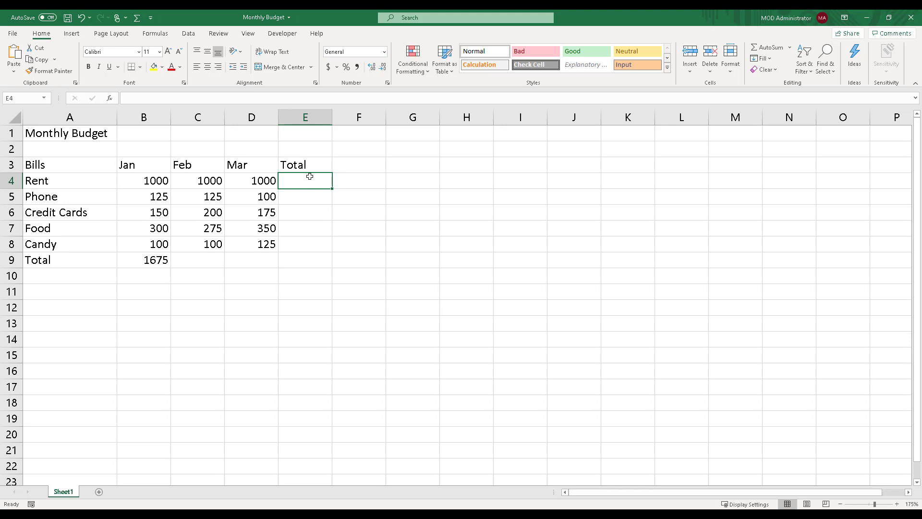
Step: Enter the formula =B4+C4+D4 in E4 to total Rent across the three months
text(=)
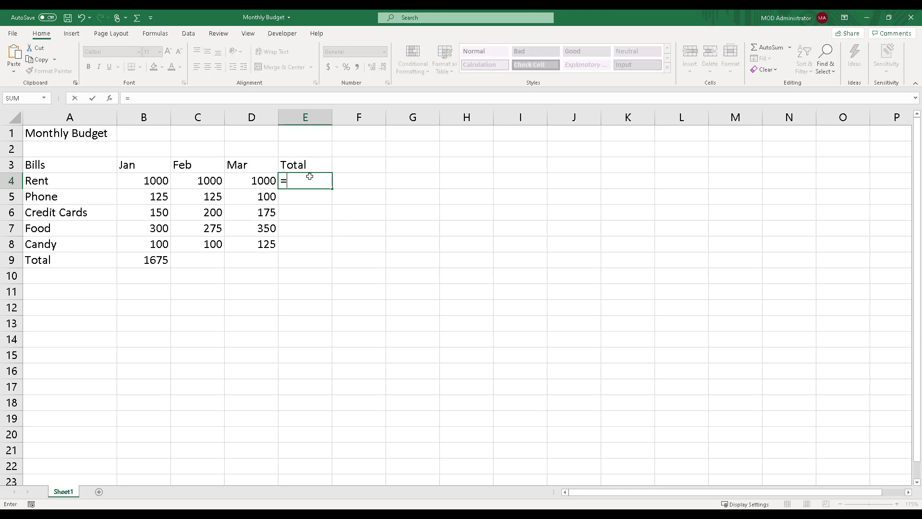
text(B4)
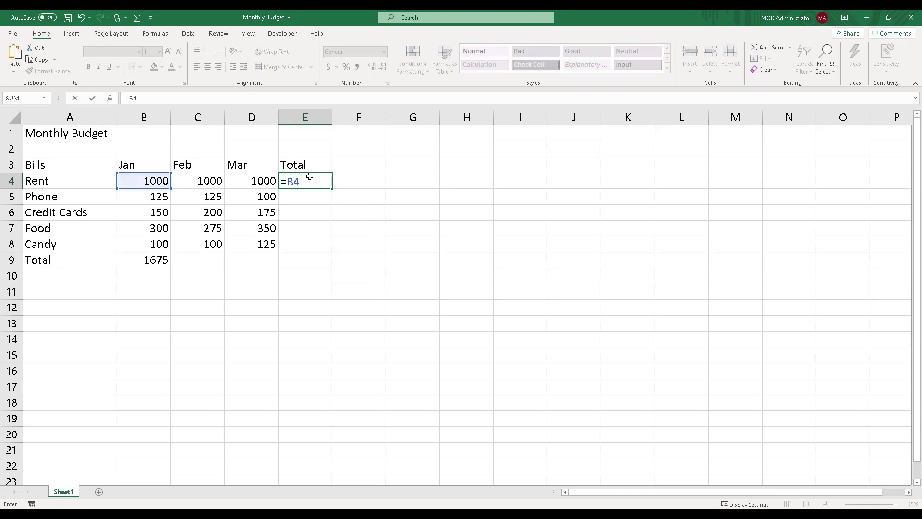
text(+C4)
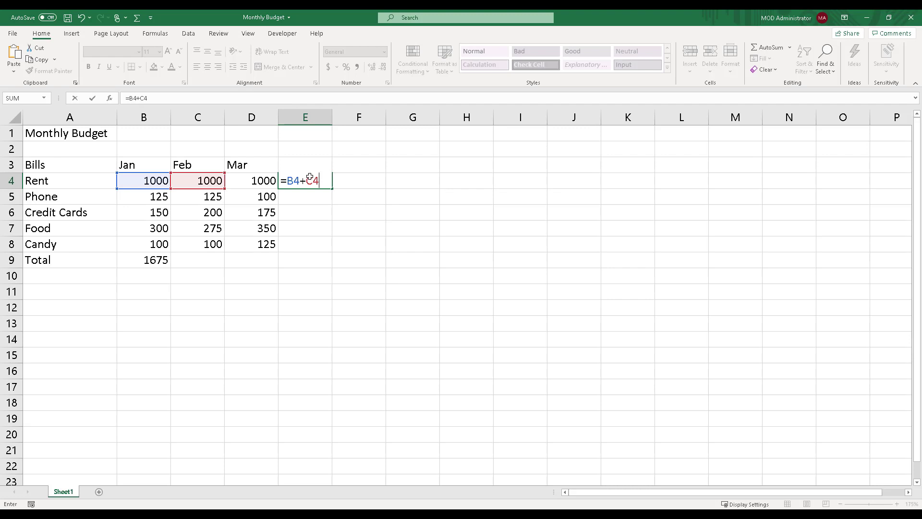
text(+D4)
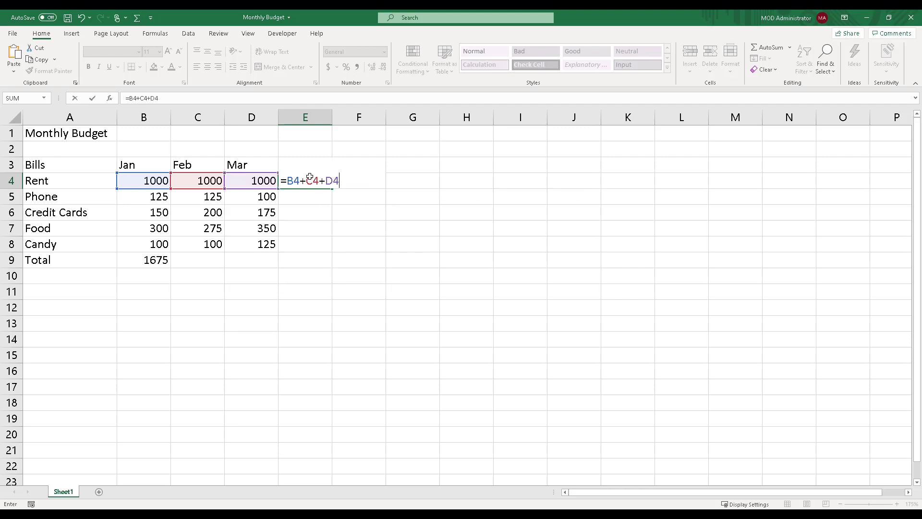
key(Return)
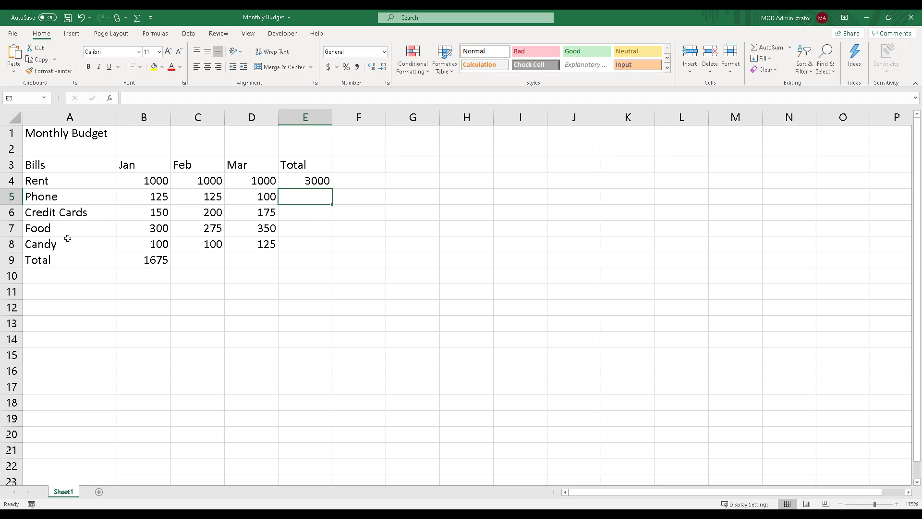
Step: Examine the cell references in the January total formula in B9, leaving the formula without saving edits
click(145, 261)
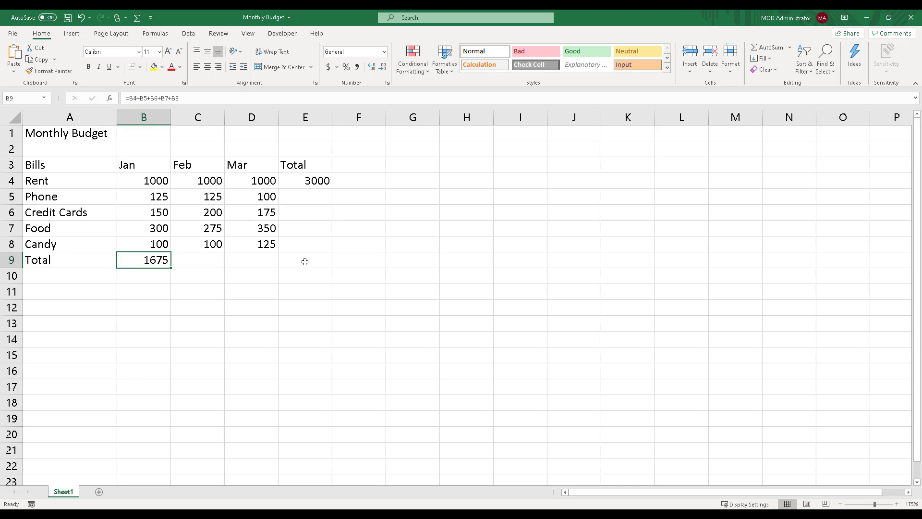
double_click(163, 260)
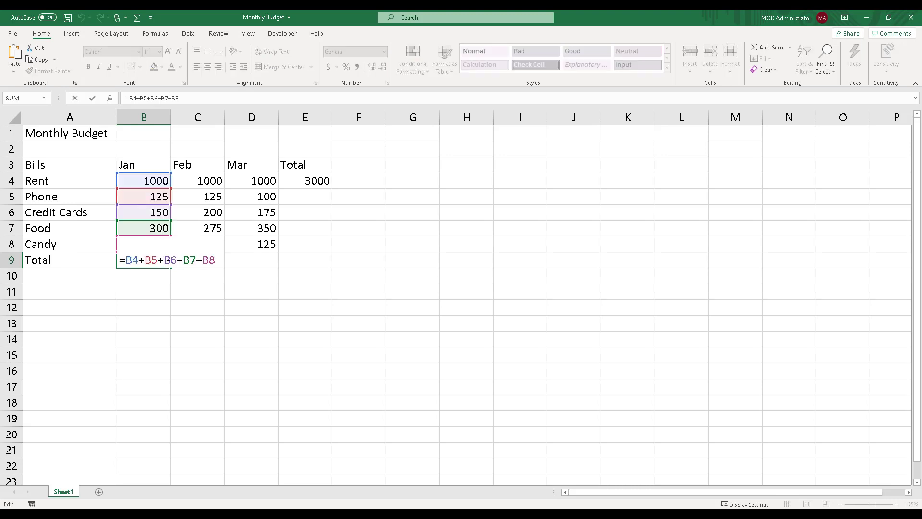
click(161, 274)
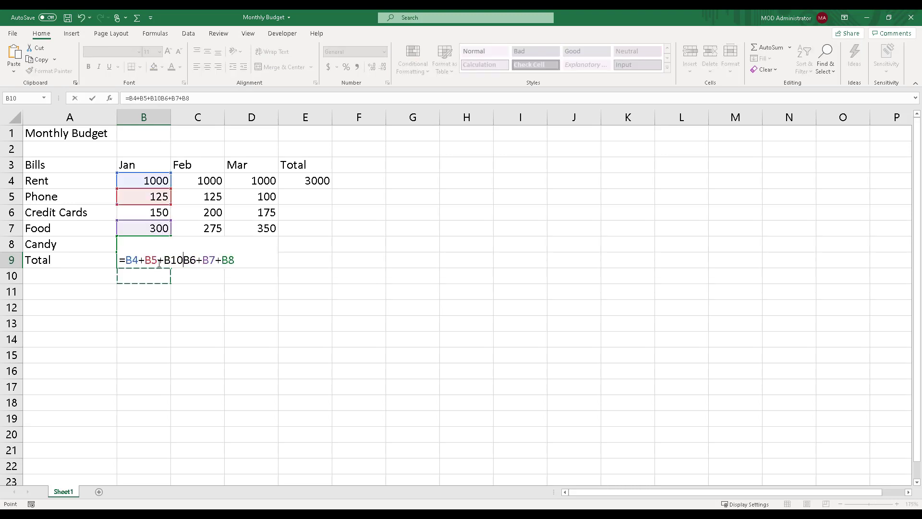
key(Escape)
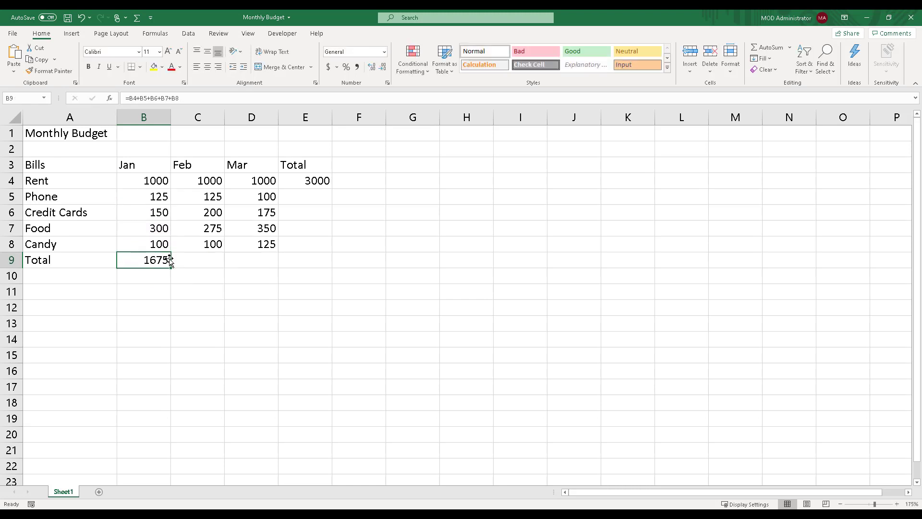